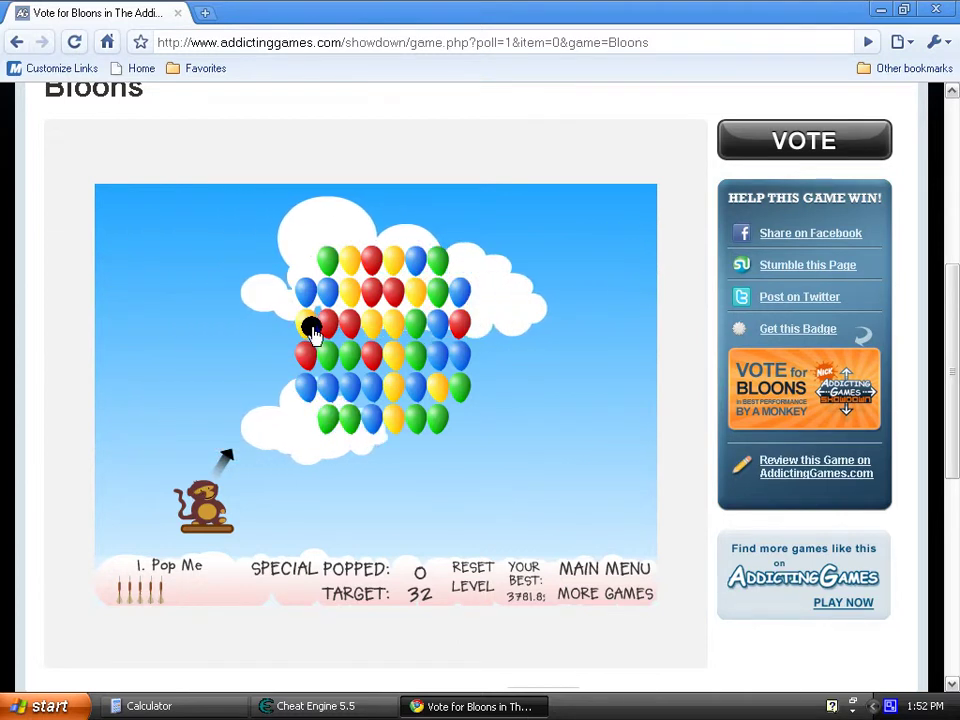
# - Bring Cheat Engine 5.5 to the front beside the level 1 Bloons game
pyautogui.click(322, 705)
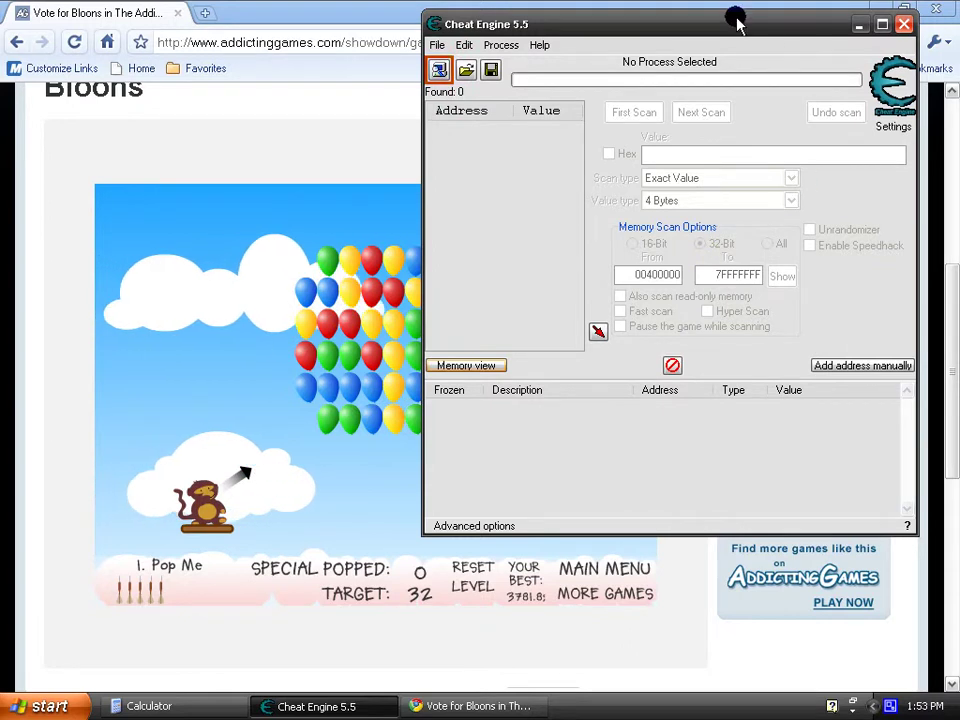
# - Shift the Cheat Engine window and browse the Process List down to the chrome.exe entries
pyautogui.moveTo(735, 21); pyautogui.dragTo(709, 38)
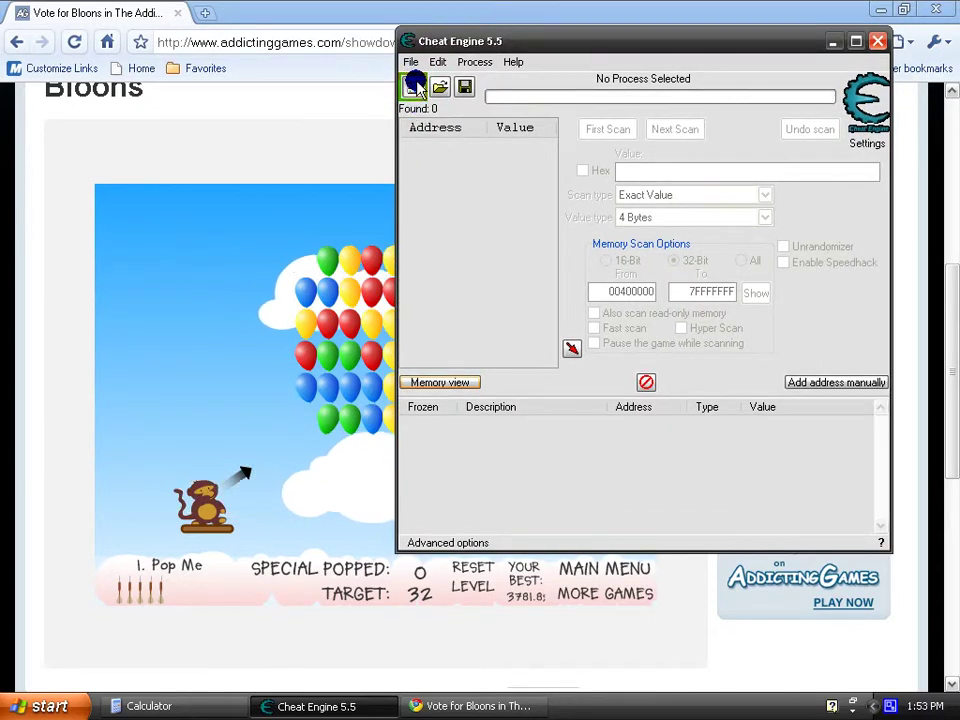
pyautogui.click(416, 88)
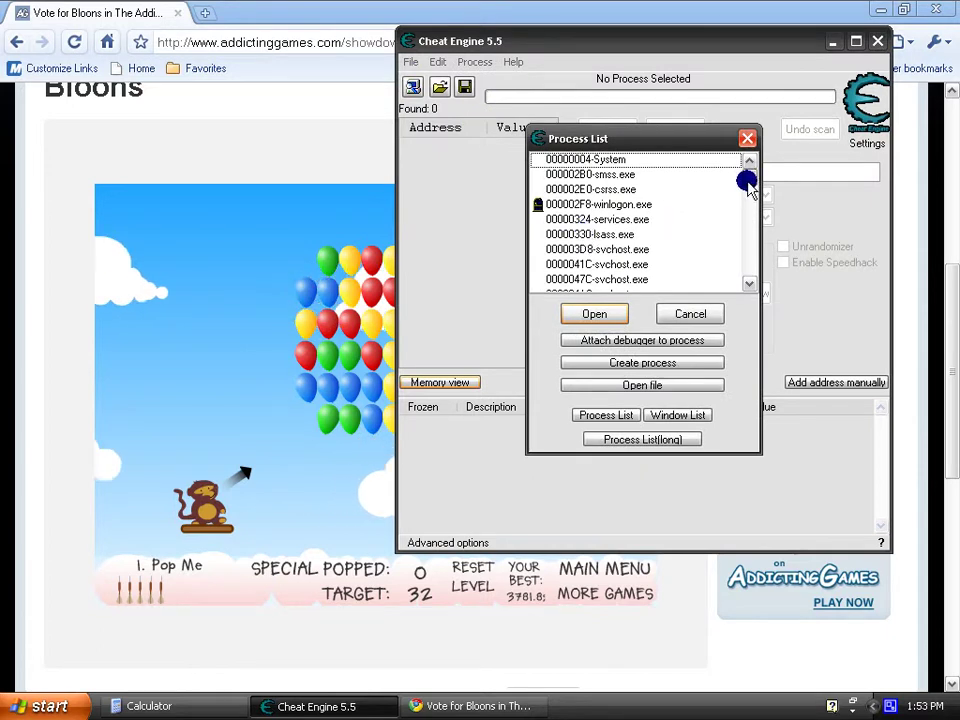
pyautogui.moveTo(749, 186); pyautogui.dragTo(755, 292)
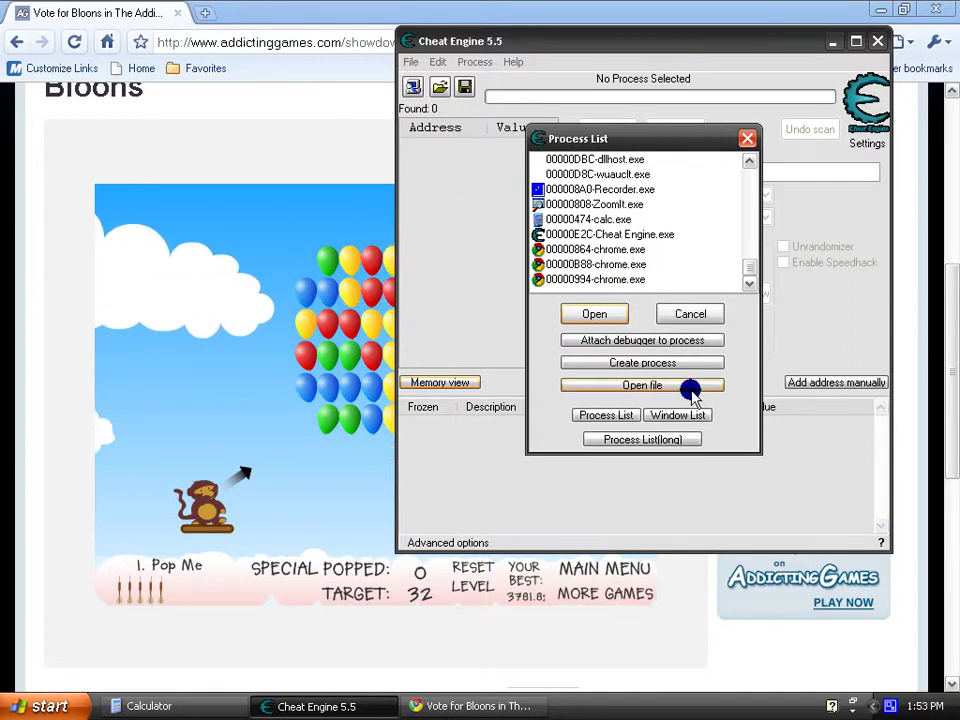
# - Cancel the Process List without attaching, then reload the Bloons page and scroll to the game
pyautogui.click(692, 316)
pyautogui.click(336, 6)
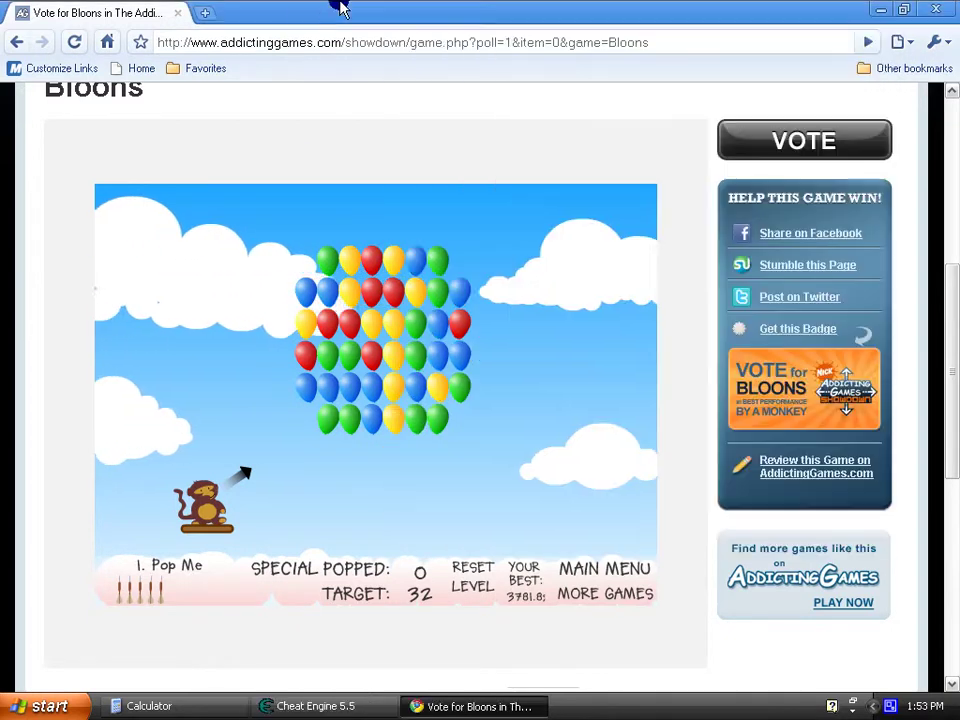
pyautogui.click(73, 40)
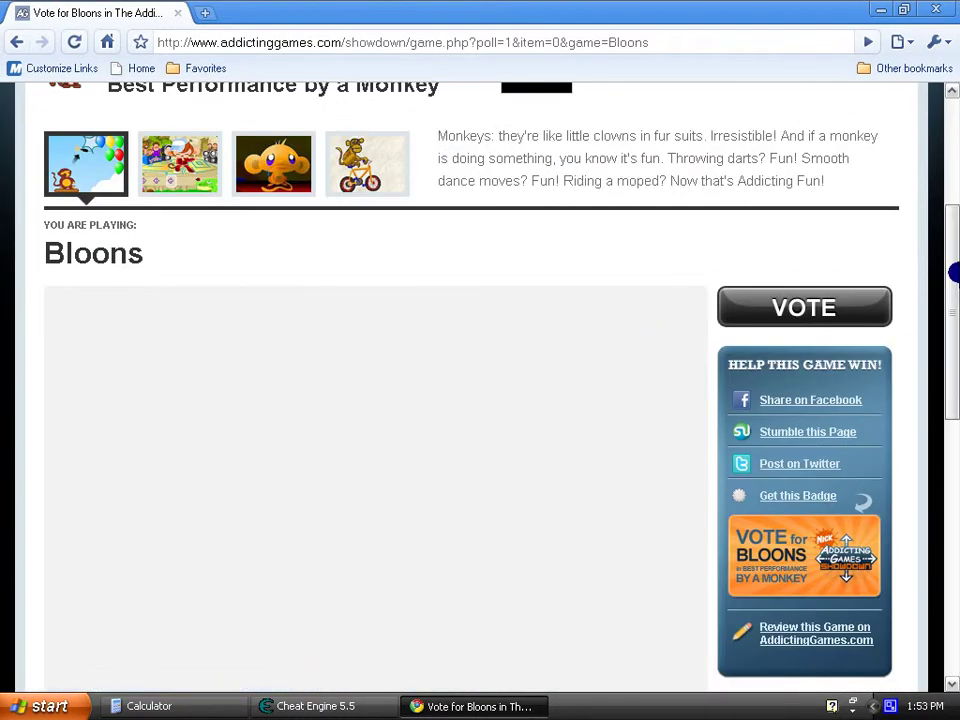
pyautogui.moveTo(952, 237)
pyautogui.mouseDown()
pyautogui.moveTo(945, 326)
pyautogui.moveTo(943, 293)
pyautogui.mouseUp()
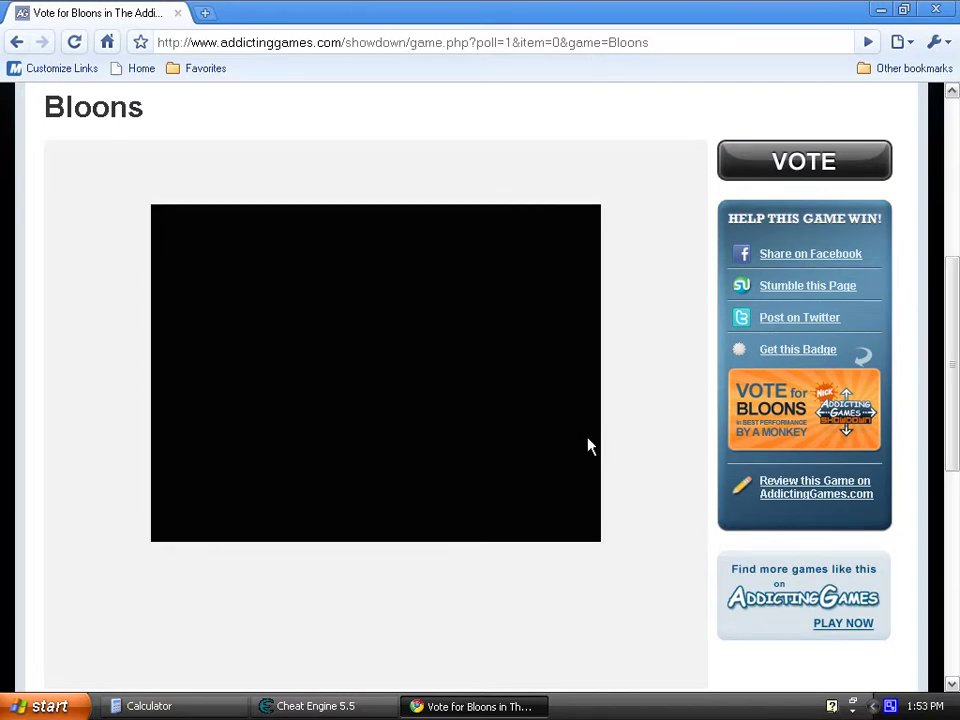
# - Attach Cheat Engine to the 0000092C-chrome.exe process from the Process List
pyautogui.click(385, 706)
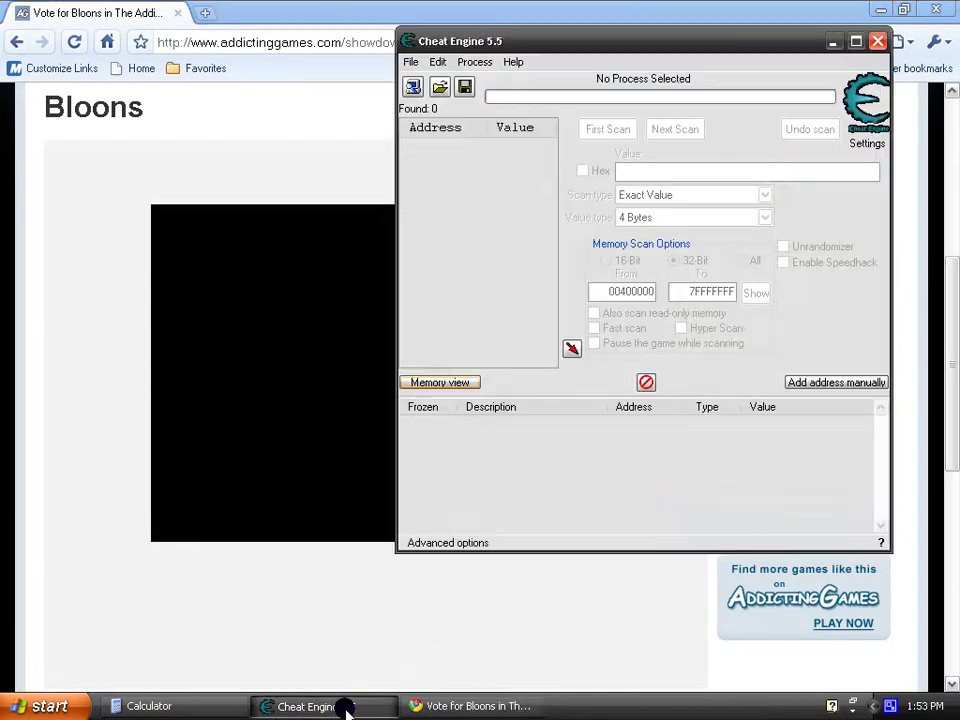
pyautogui.click(412, 87)
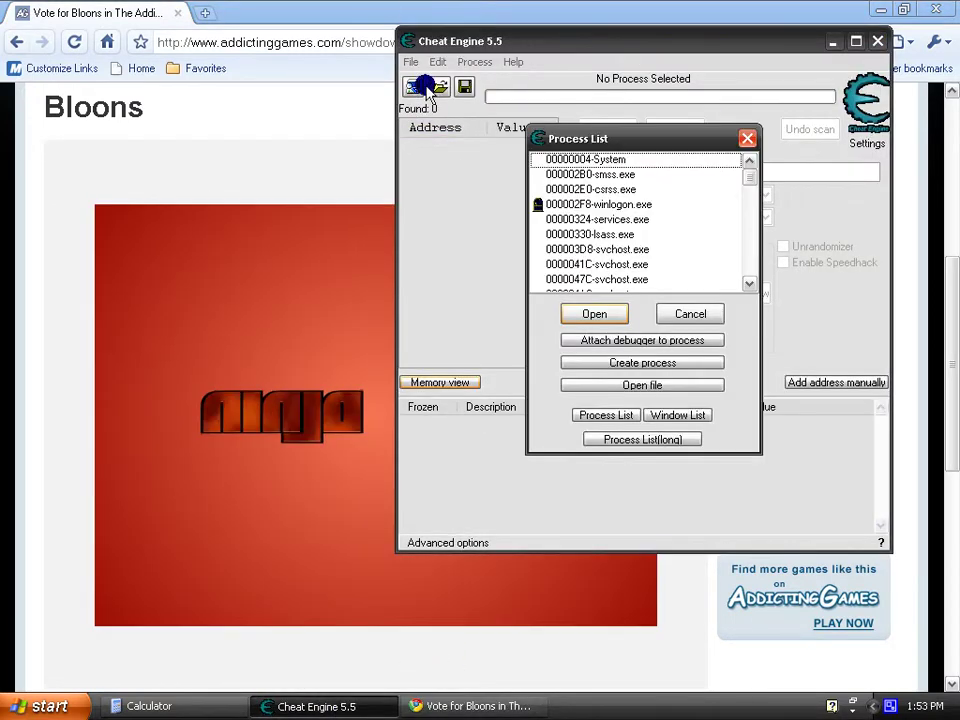
pyautogui.moveTo(750, 178); pyautogui.dragTo(746, 279)
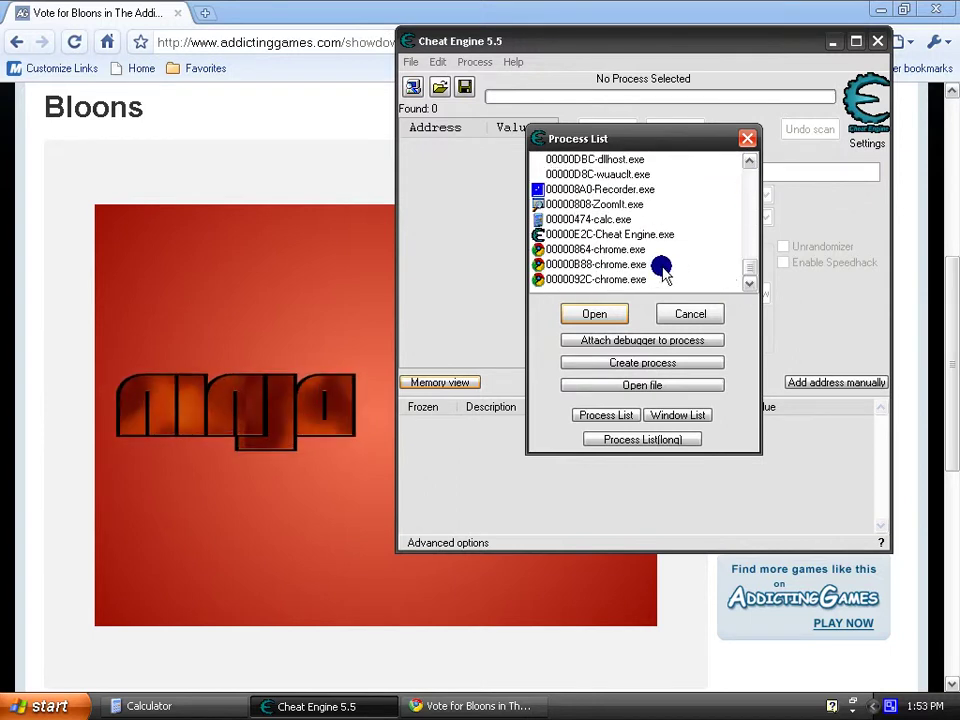
pyautogui.click(622, 281)
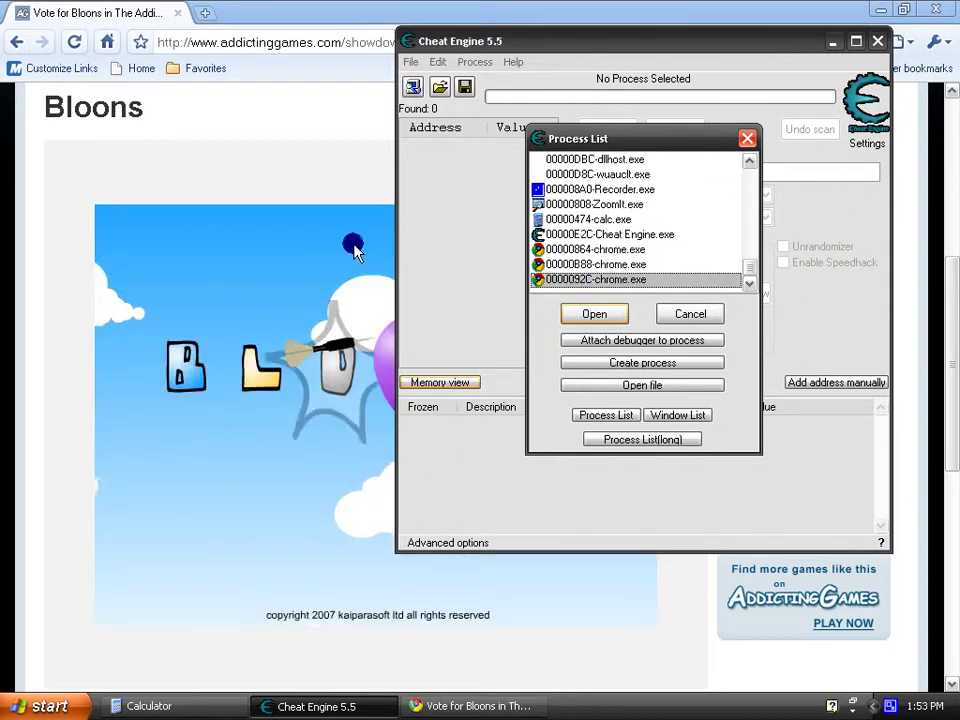
pyautogui.click(594, 315)
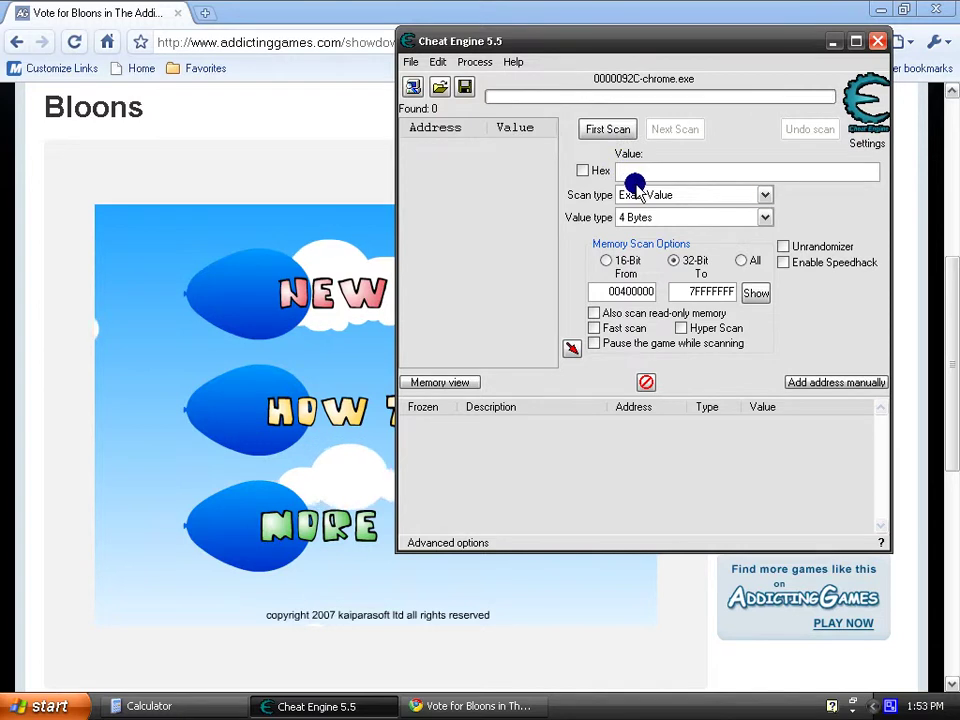
# - Minimize Cheat Engine, start a New Game at level 1, and throw a dart popping 11 balloons
pyautogui.click(836, 42)
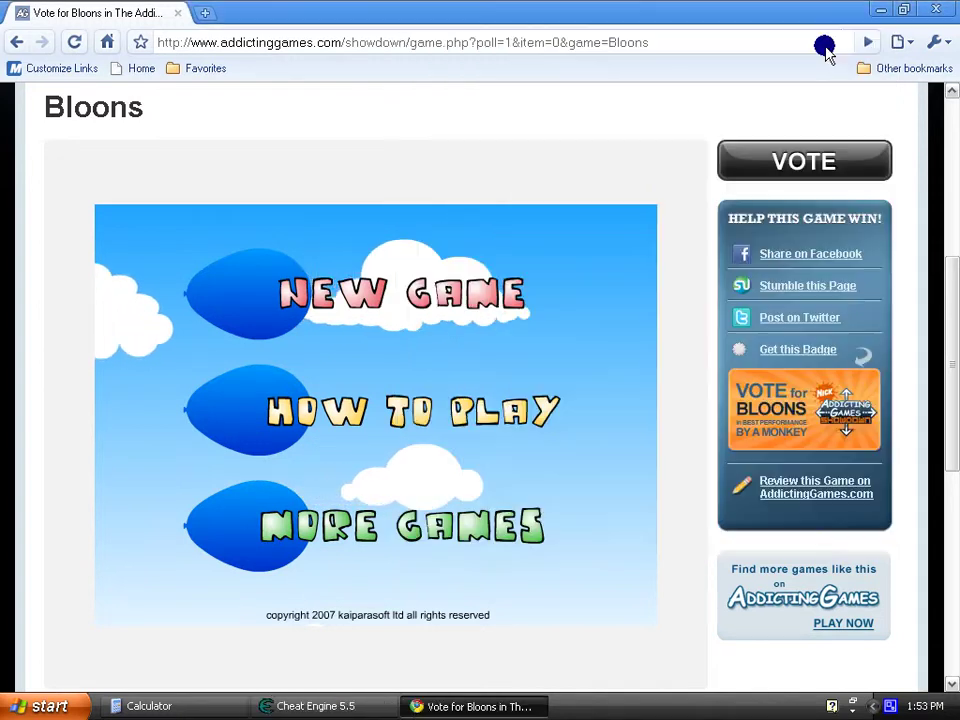
pyautogui.click(468, 287)
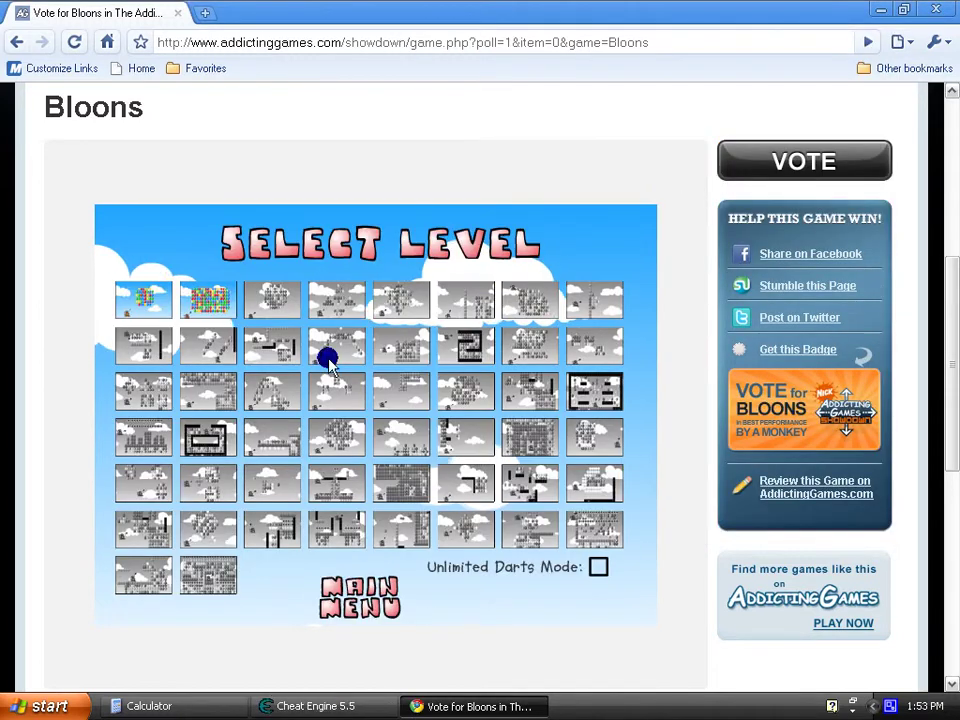
pyautogui.click(131, 307)
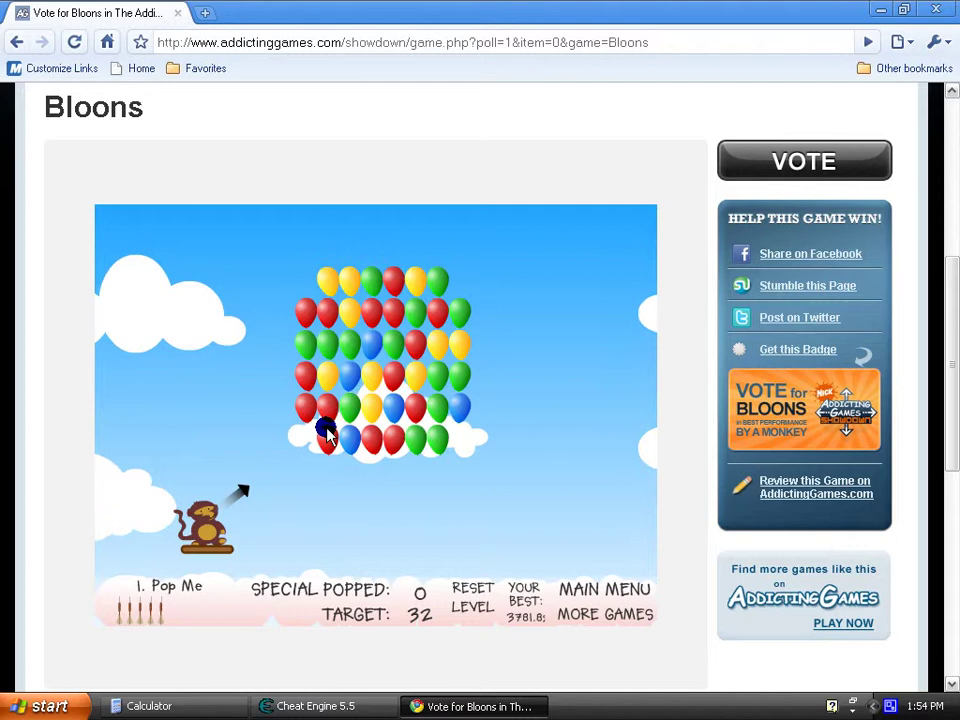
pyautogui.click(327, 432)
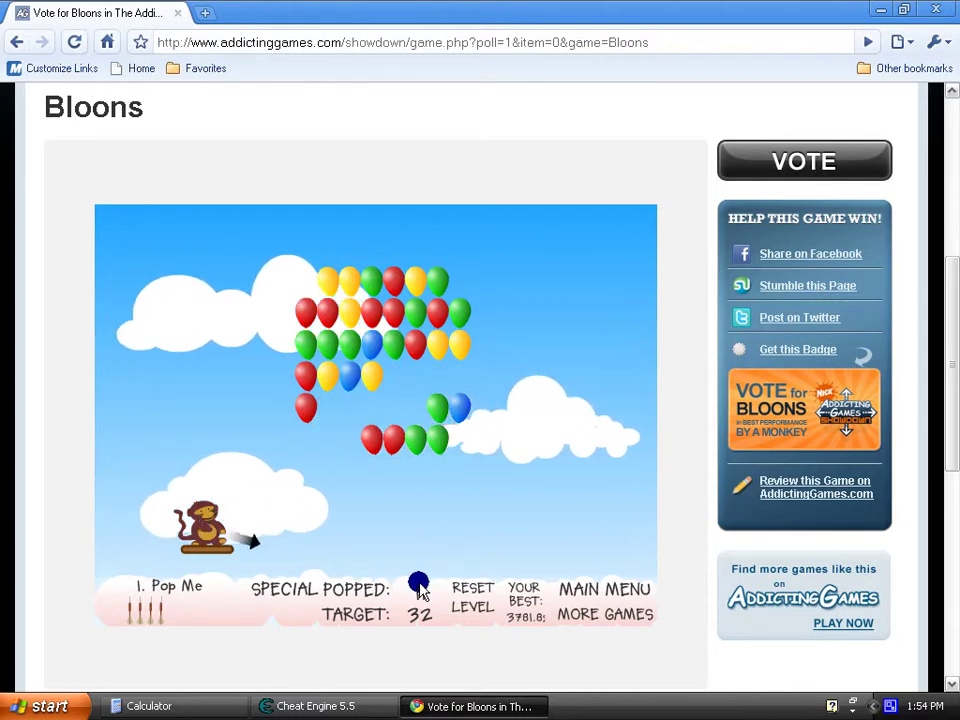
# - Compute 11 × 8 = 88 in Calculator
pyautogui.click(197, 706)
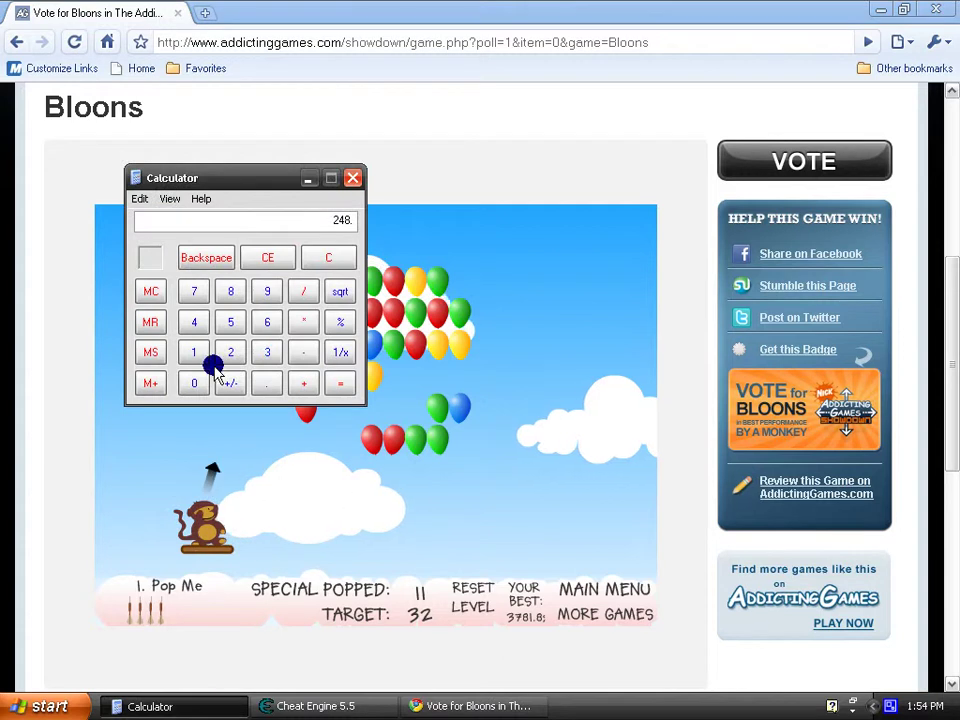
pyautogui.click(330, 258)
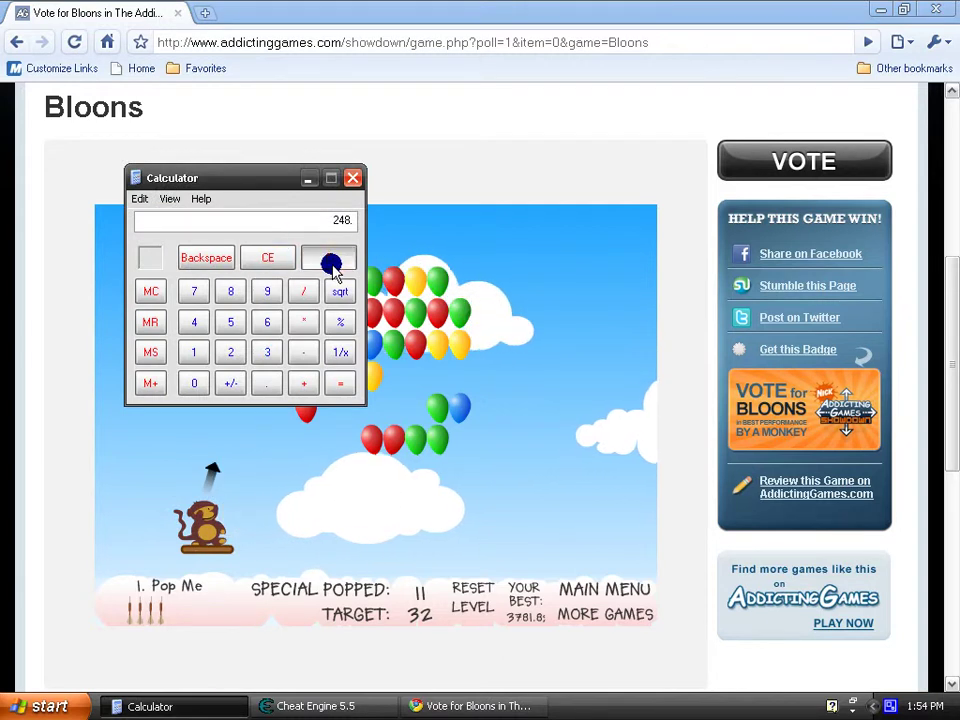
pyautogui.click(194, 352)
pyautogui.click(194, 352)
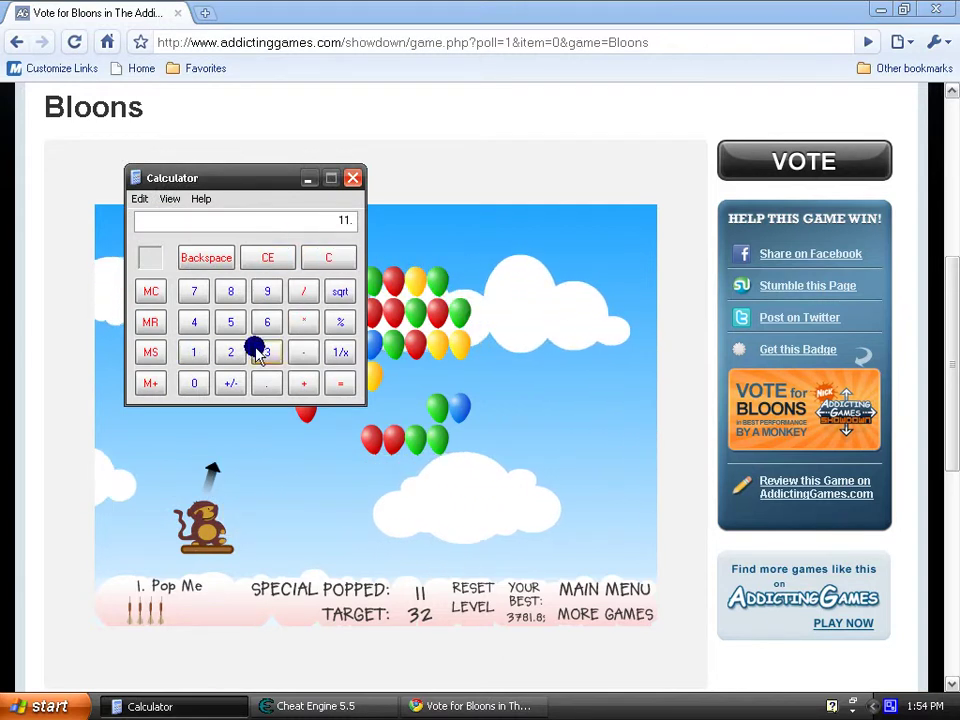
pyautogui.click(303, 322)
pyautogui.click(230, 291)
pyautogui.click(340, 383)
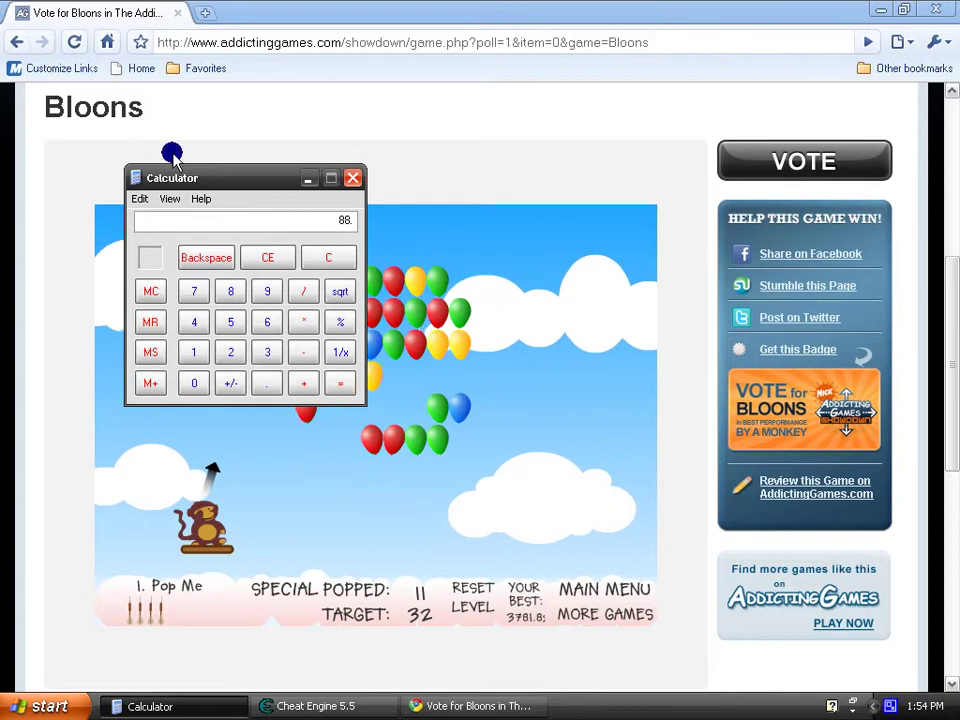
# - Copy the 88 result and return to the Bloons game
pyautogui.click(140, 198)
pyautogui.click(150, 216)
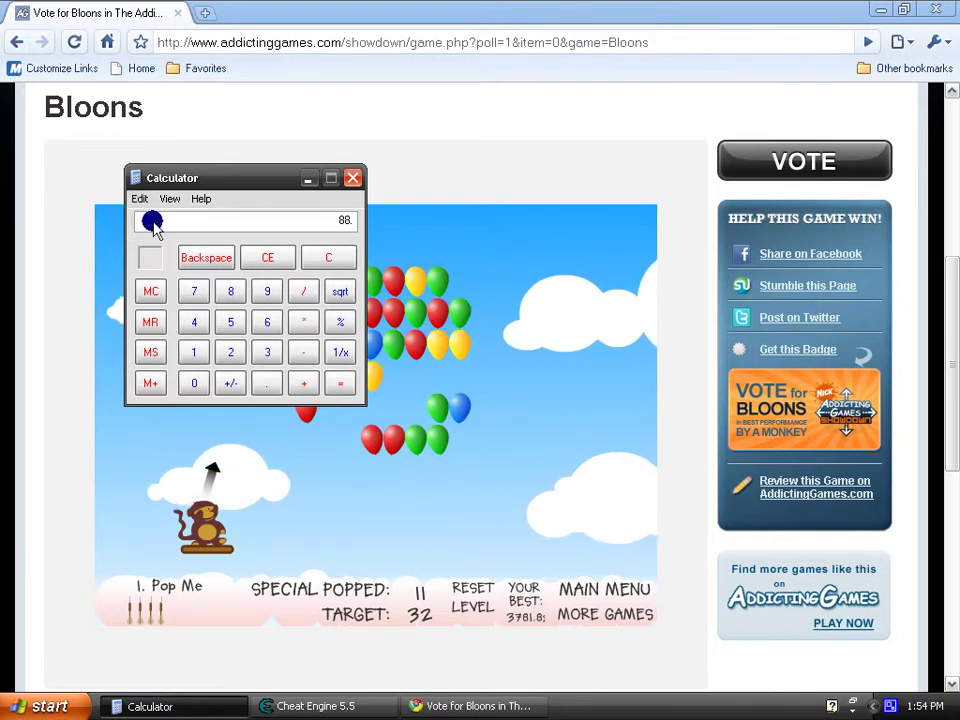
pyautogui.click(508, 700)
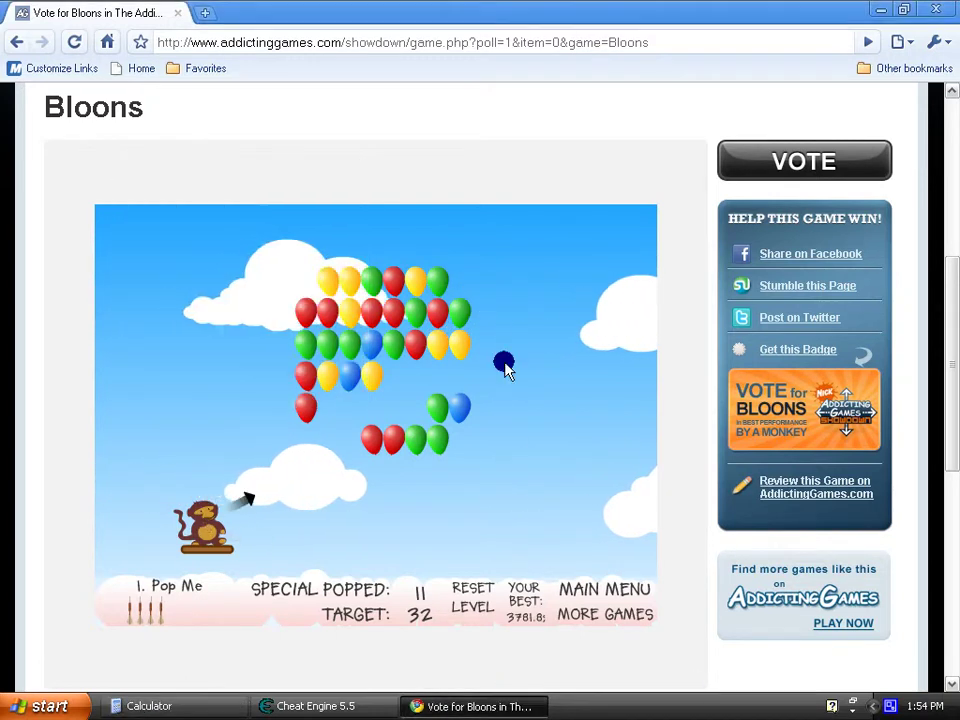
# - Run a First Scan for 88 in Cheat Engine, finding 279 addresses, then return to Bloons
pyautogui.click(310, 706)
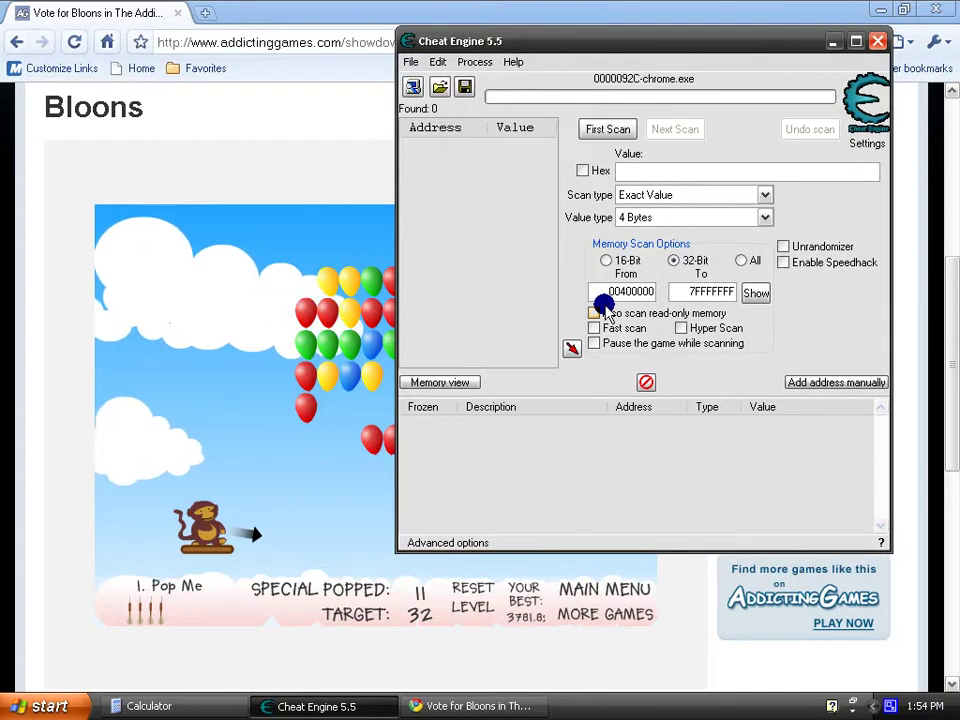
pyautogui.write('88')
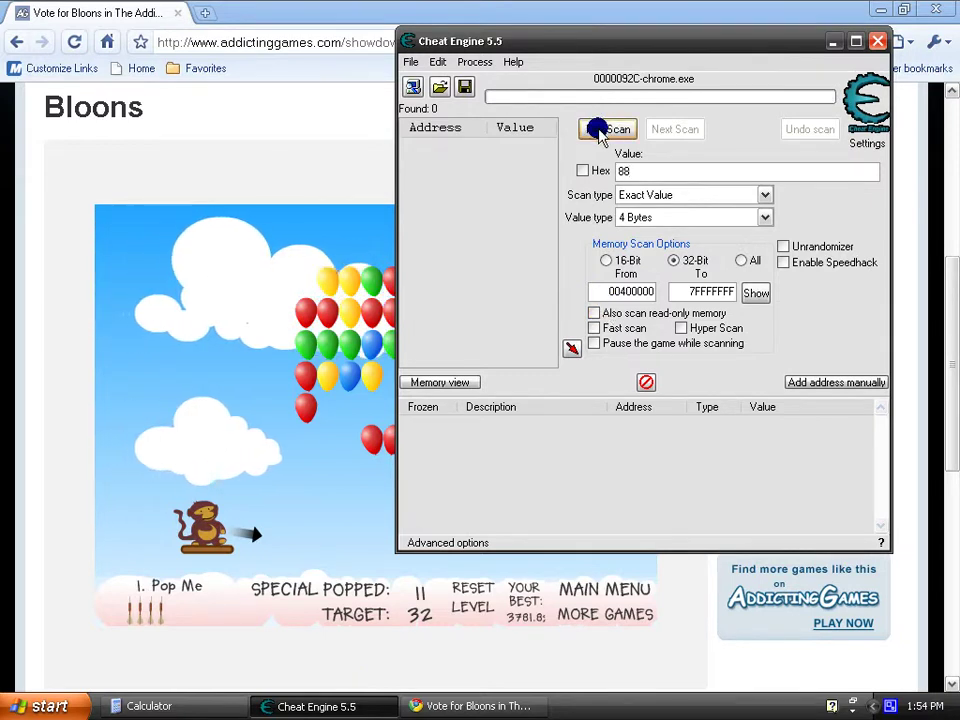
pyautogui.click(598, 130)
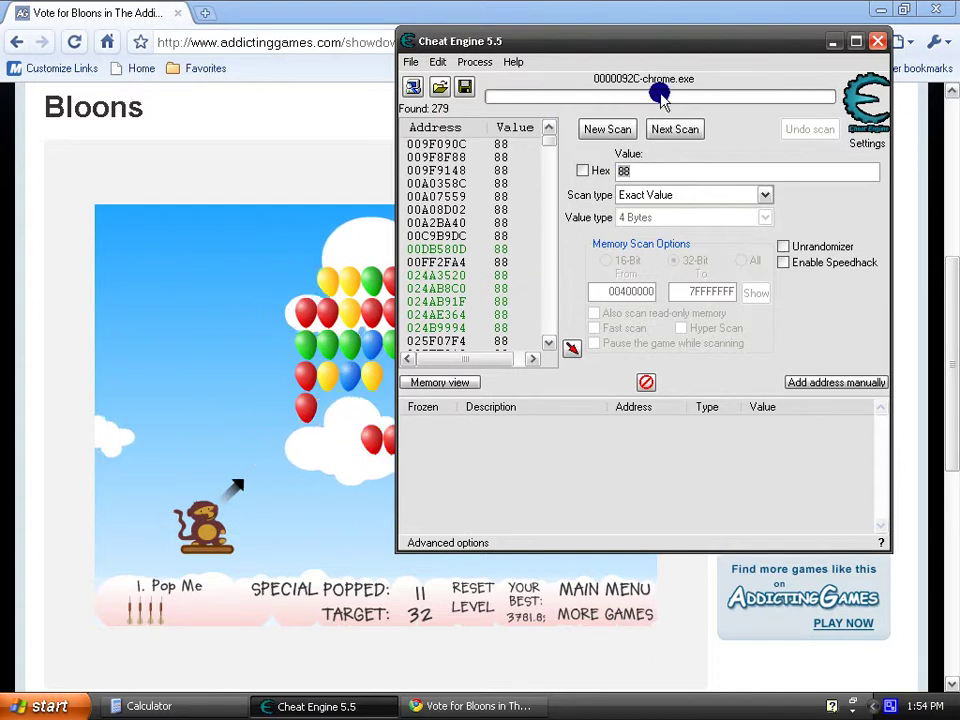
pyautogui.click(600, 18)
# - Throw another dart to reach 25 popped, then compute 25 × 8 = 200 in Calculator
pyautogui.click(330, 390)
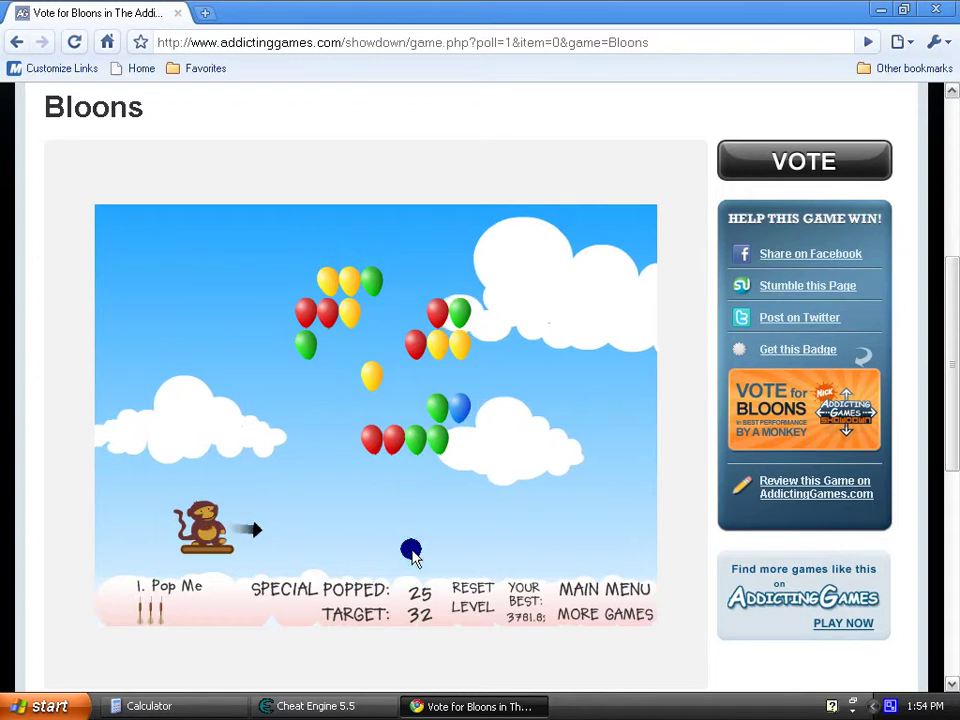
pyautogui.click(200, 706)
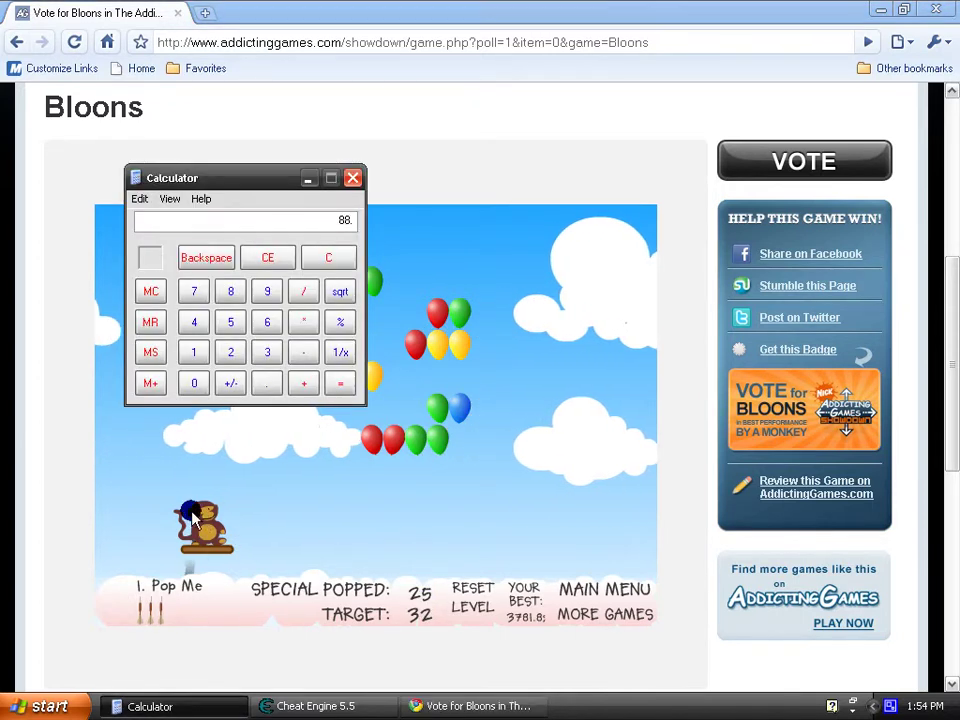
pyautogui.click(329, 258)
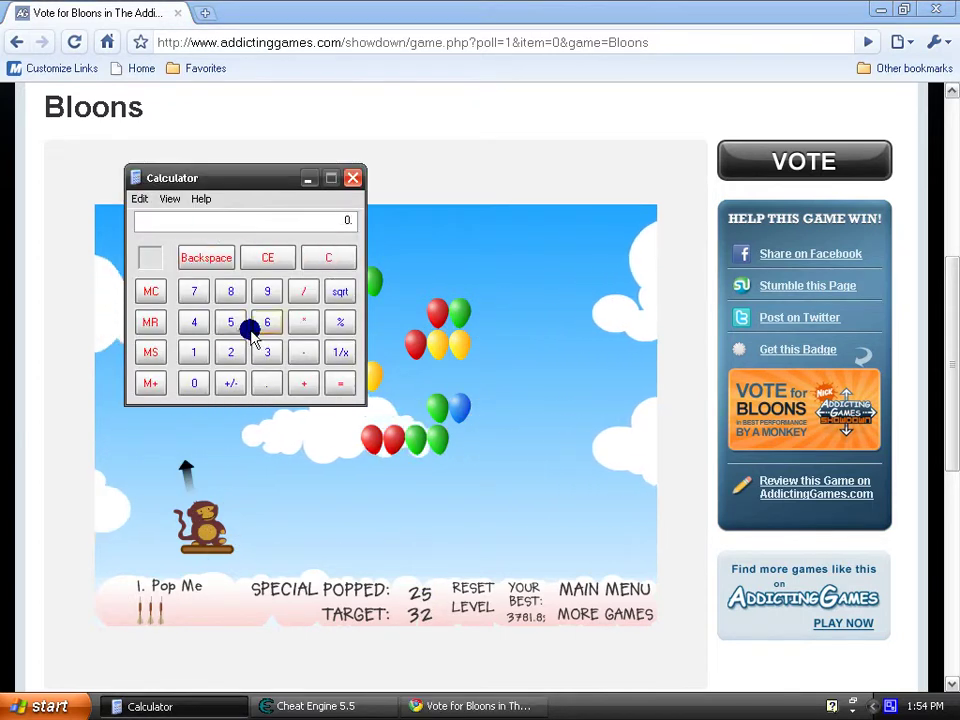
pyautogui.click(229, 350)
pyautogui.click(231, 324)
pyautogui.click(305, 319)
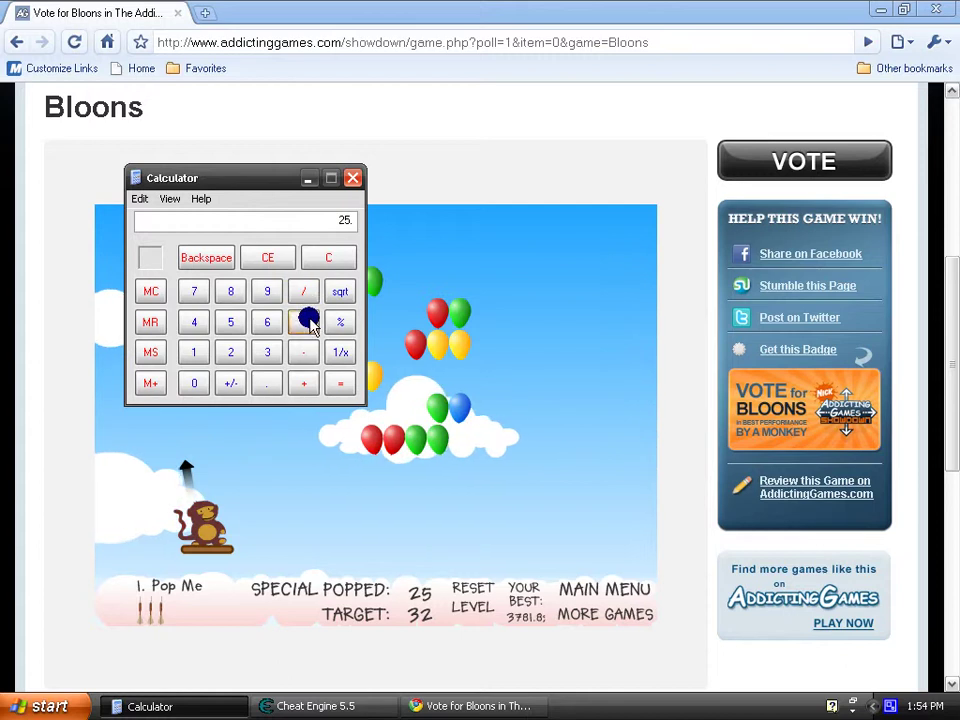
pyautogui.click(231, 291)
pyautogui.click(333, 385)
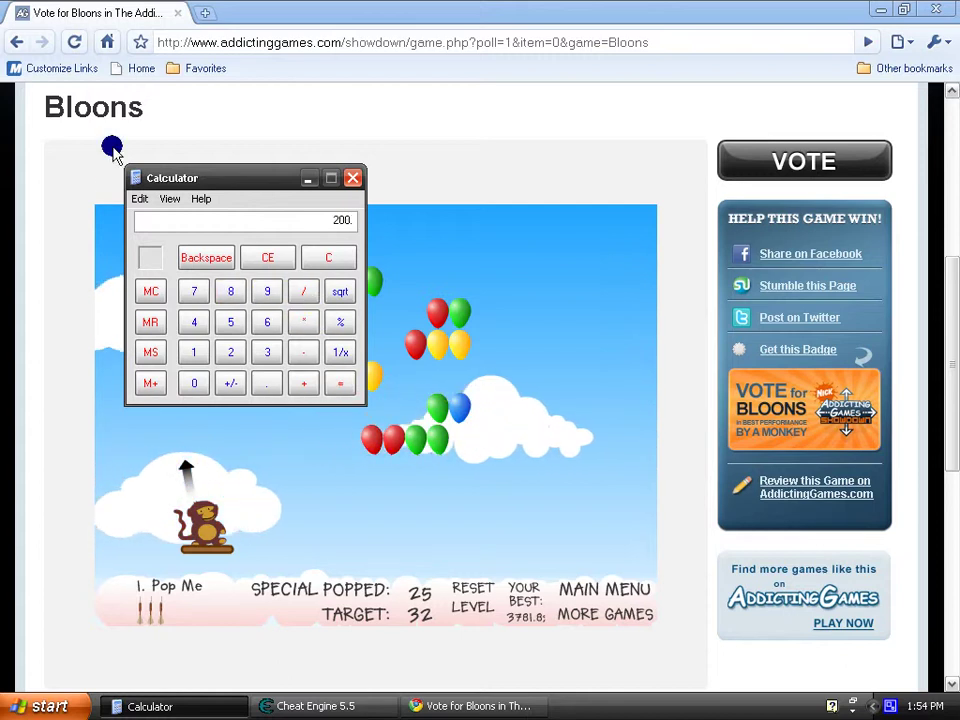
# - Copy the 200 result and bring Bloons back to the front
pyautogui.click(138, 198)
pyautogui.click(163, 222)
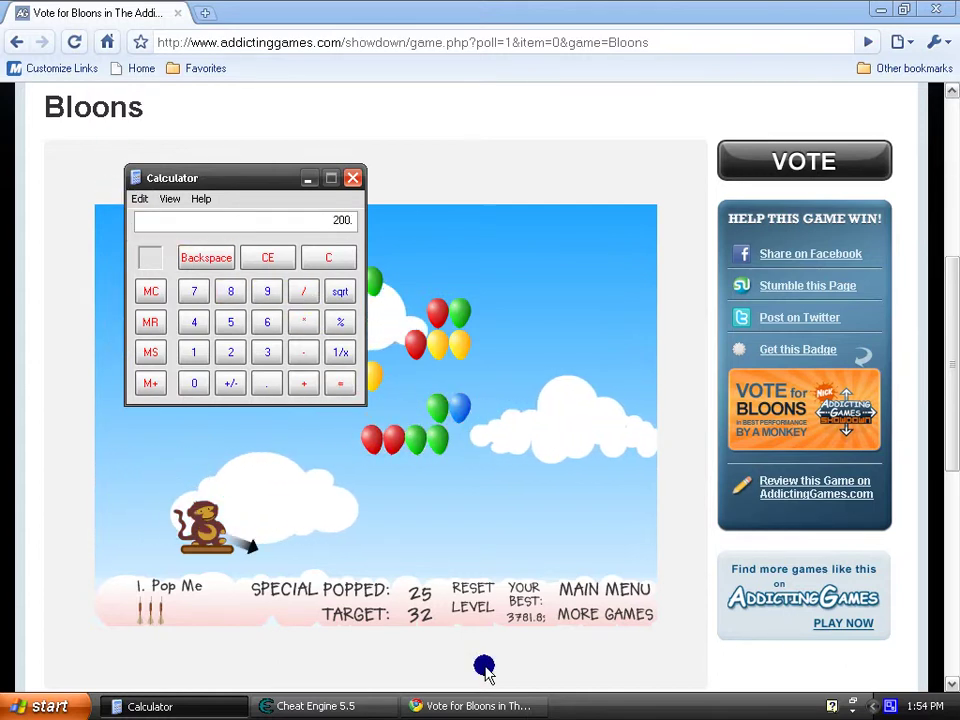
pyautogui.click(480, 706)
# - Run a Next Scan for 200, add address 02ECD5F0 to the cheat table, and freeze it
pyautogui.click(354, 708)
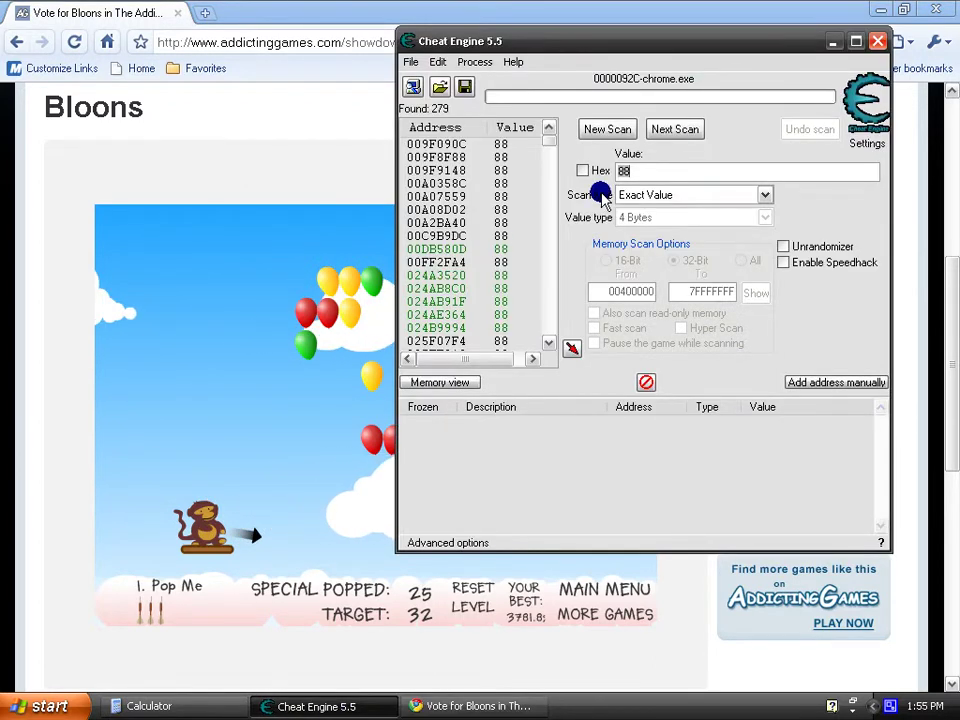
pyautogui.click(690, 136)
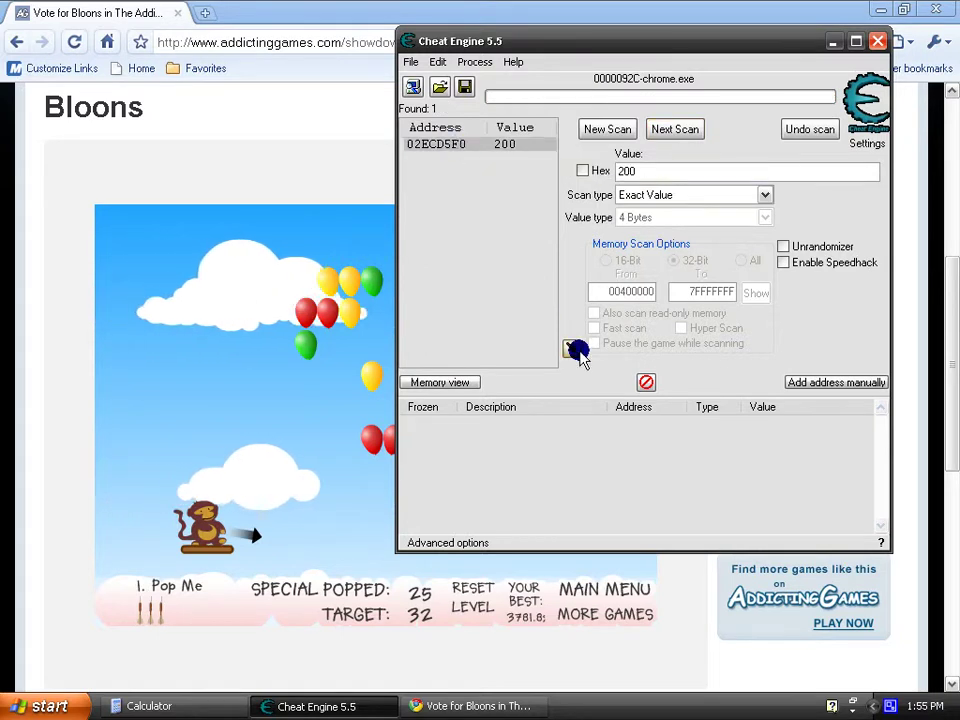
pyautogui.click(572, 349)
pyautogui.click(427, 422)
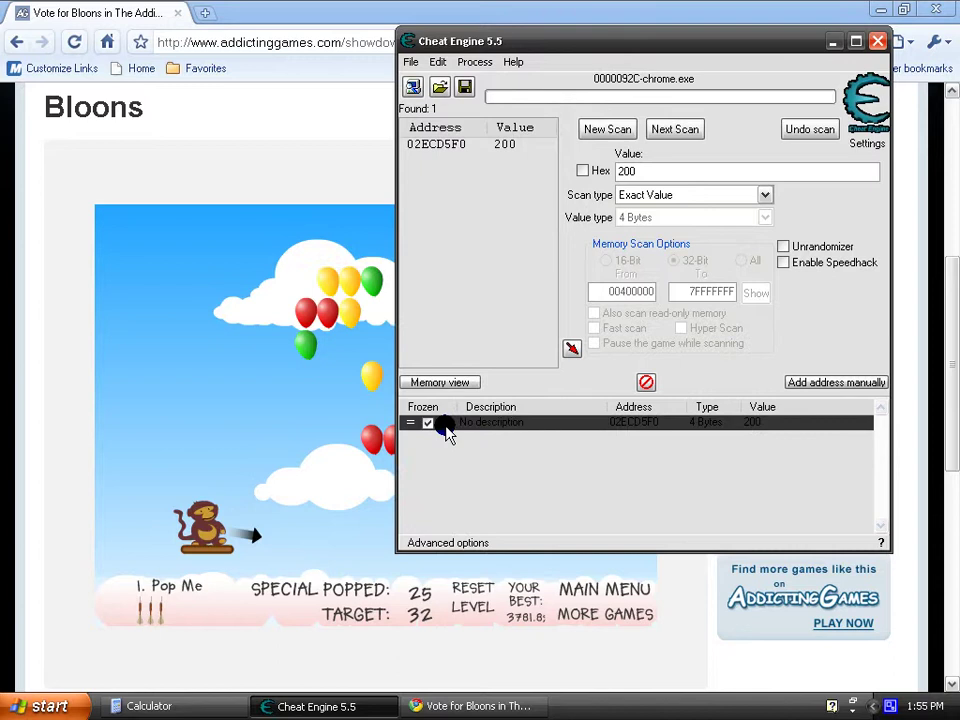
# - Open the Change record > Value dialog for the frozen address 02ECD5F0
pyautogui.rightClick(469, 424)
pyautogui.moveTo(607, 452)
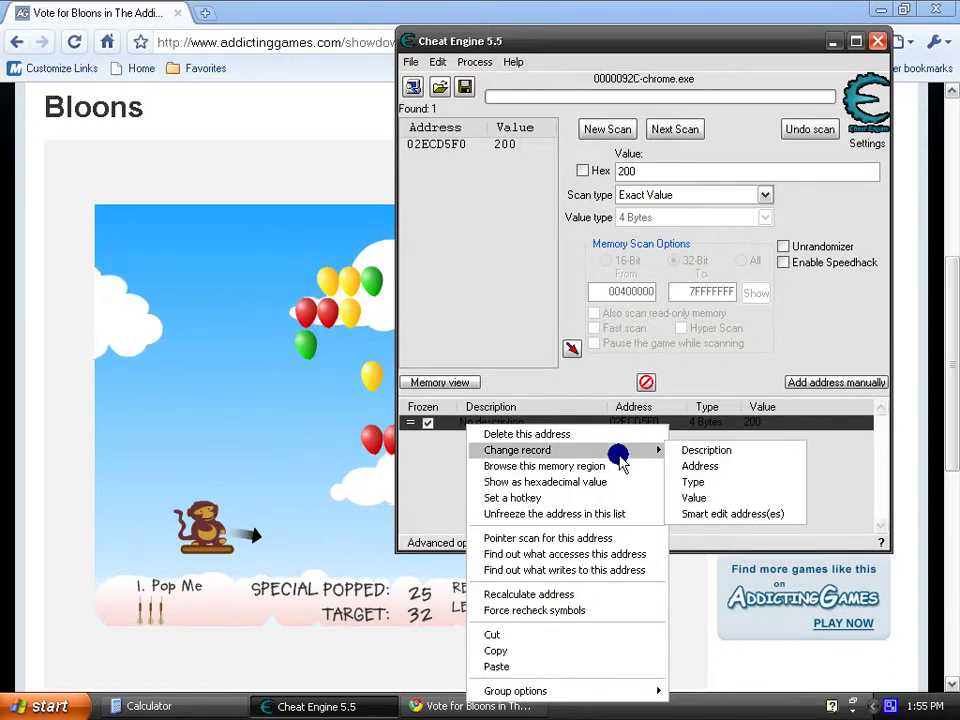
pyautogui.click(692, 497)
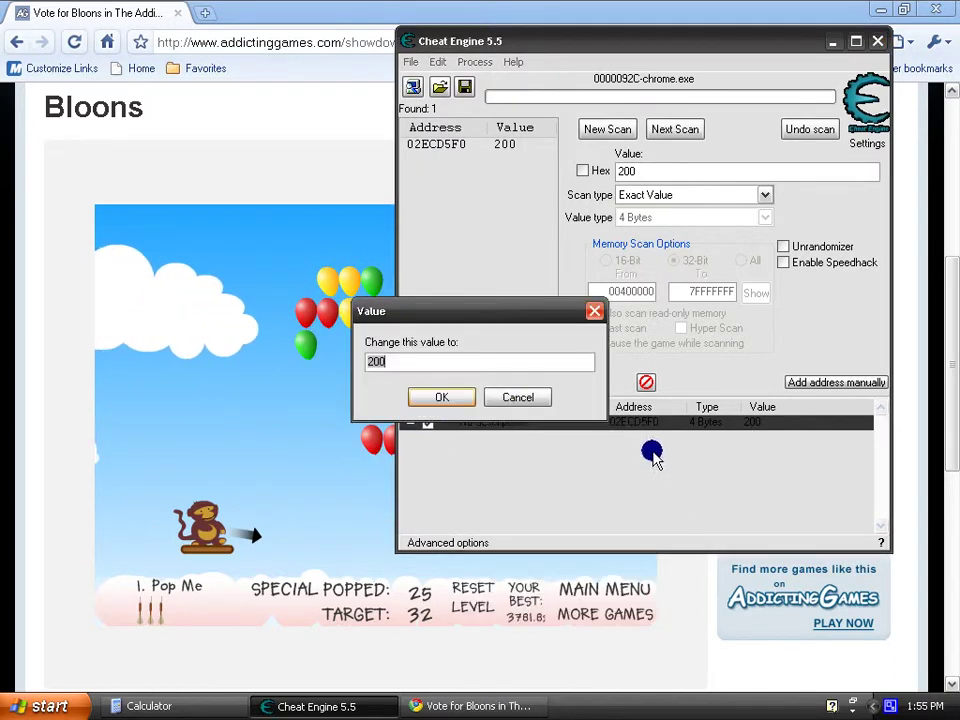
# - Compute 819200 in Calculator, copy it, and set it as the address's new value
pyautogui.click(176, 708)
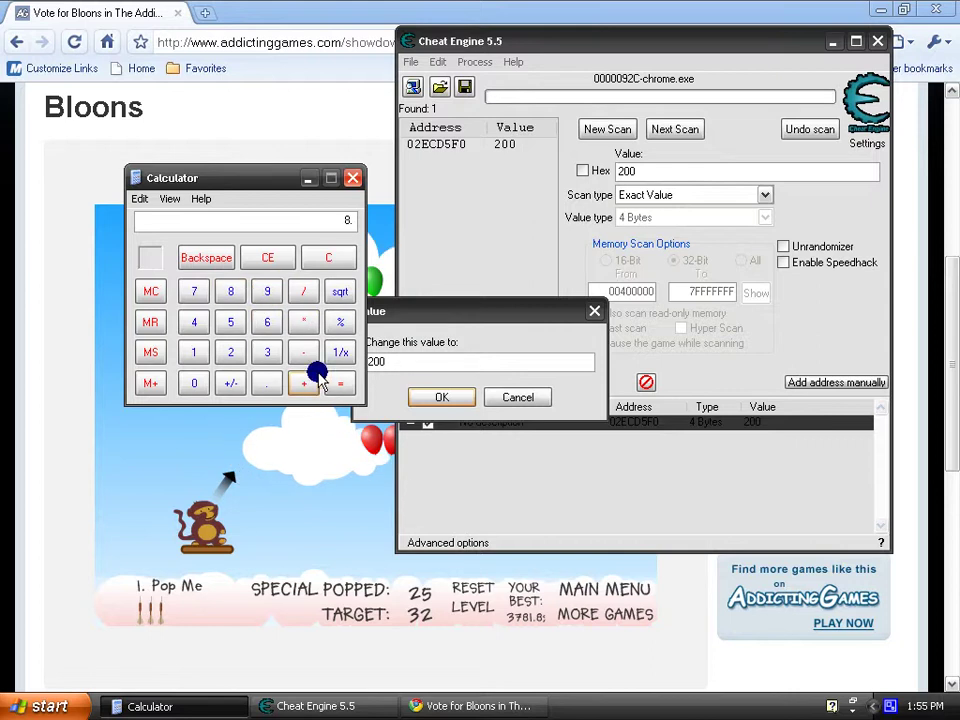
pyautogui.click(240, 291)
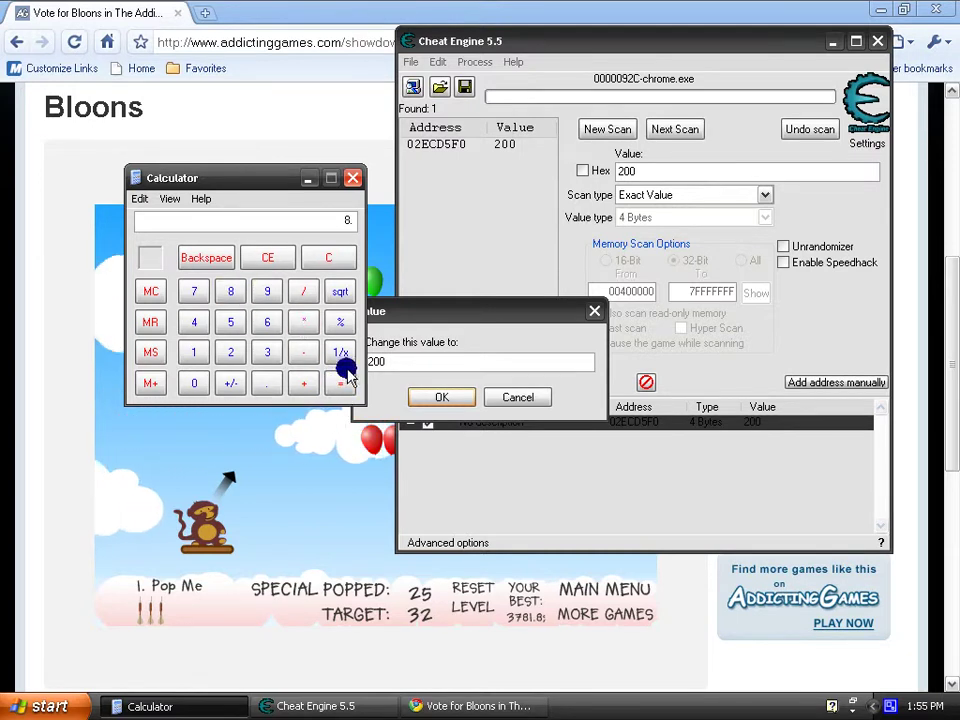
pyautogui.click(158, 203)
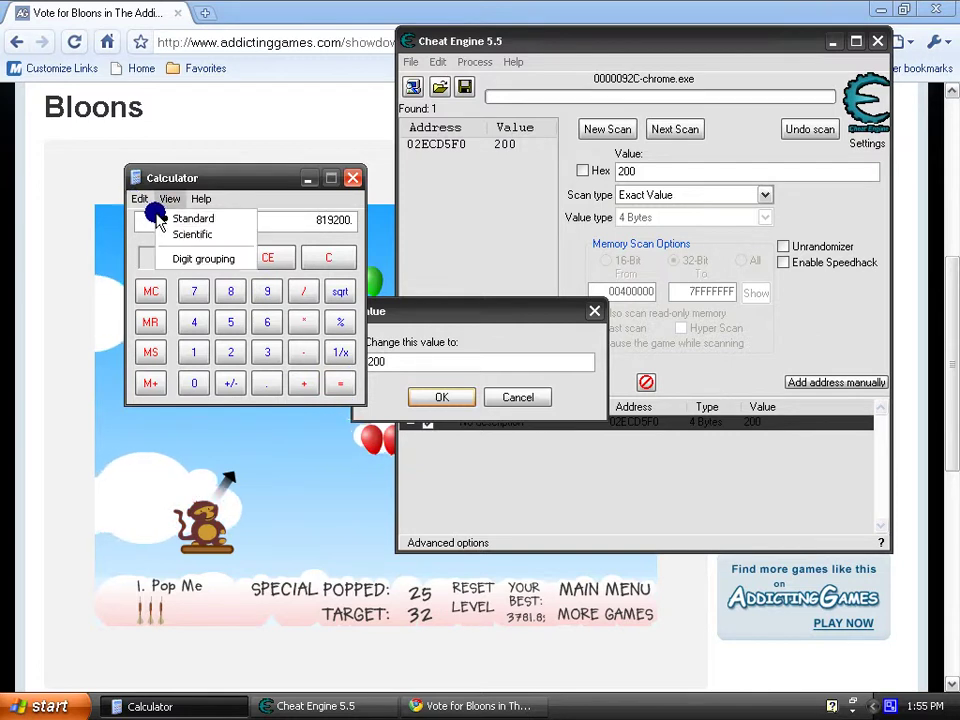
pyautogui.click(139, 199)
pyautogui.click(155, 219)
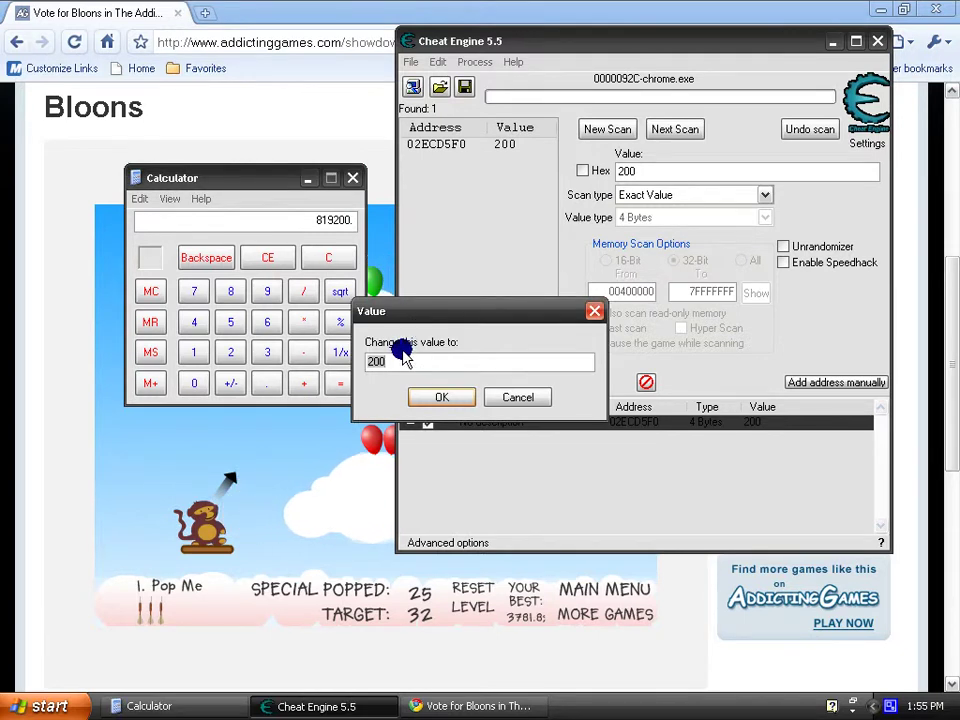
pyautogui.click(443, 396)
# - Bring the Bloons game back to the front to see Level Complete with 232727 balloons popped
pyautogui.click(322, 127)
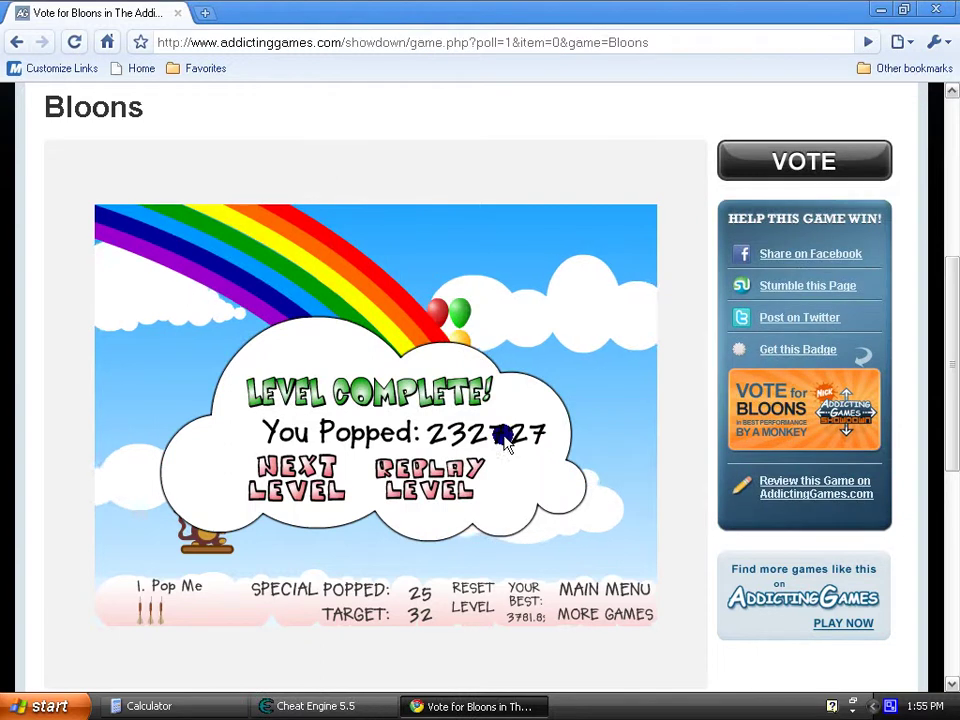